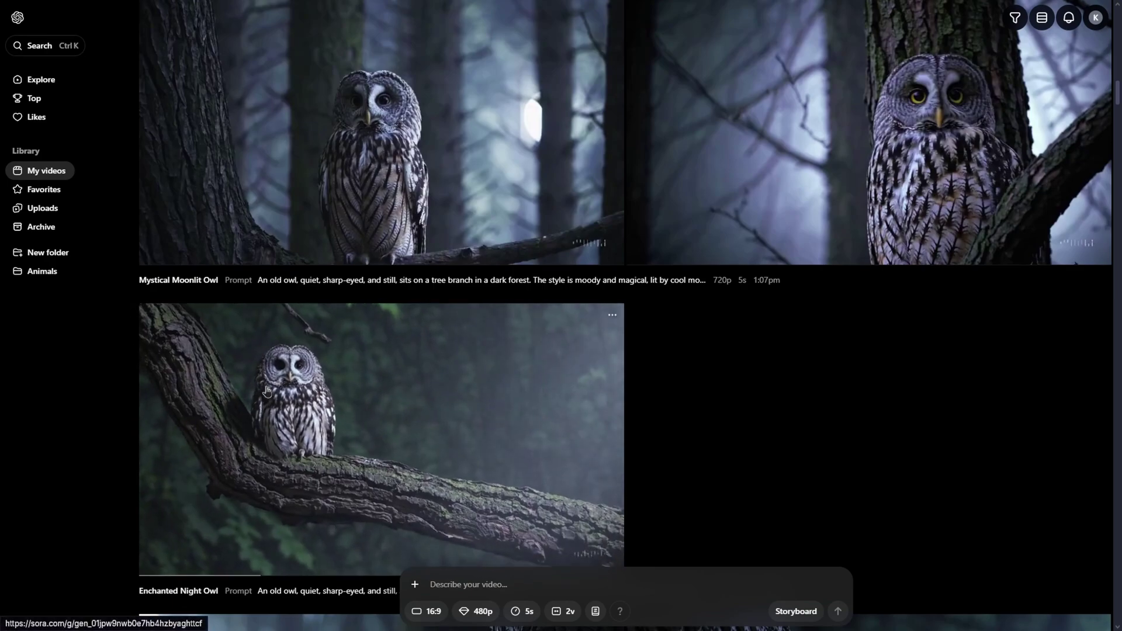
Step: Write the wild horses prompt: grassy meadow, swirling dust, golden sunset, motion blur, low-angle documentary shot
click(159, 367)
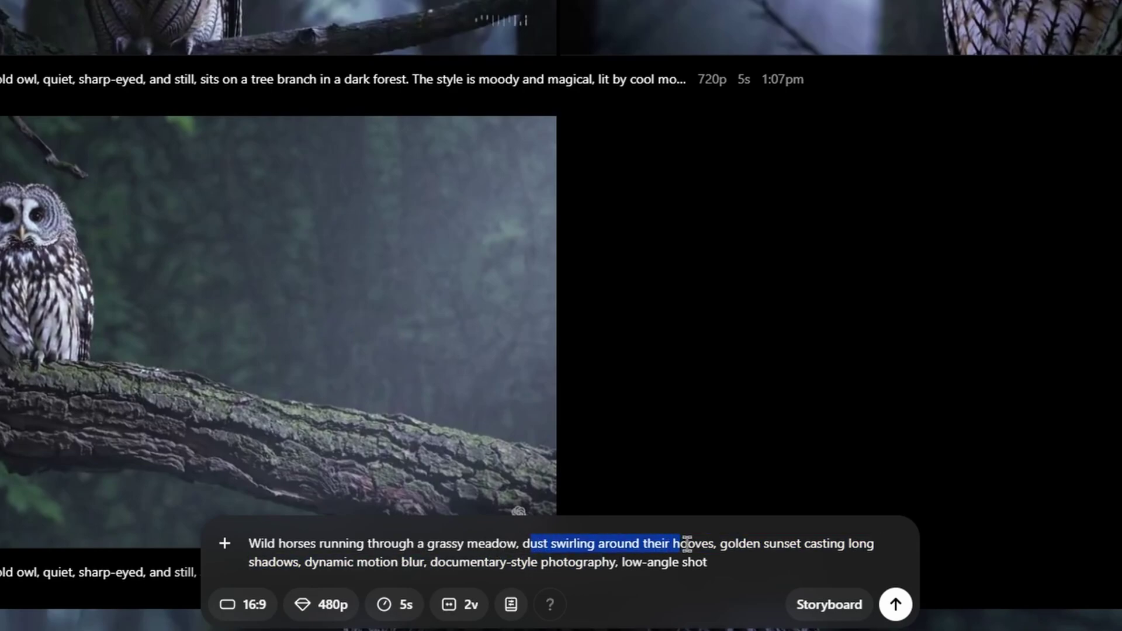
drag(791, 543, 705, 548)
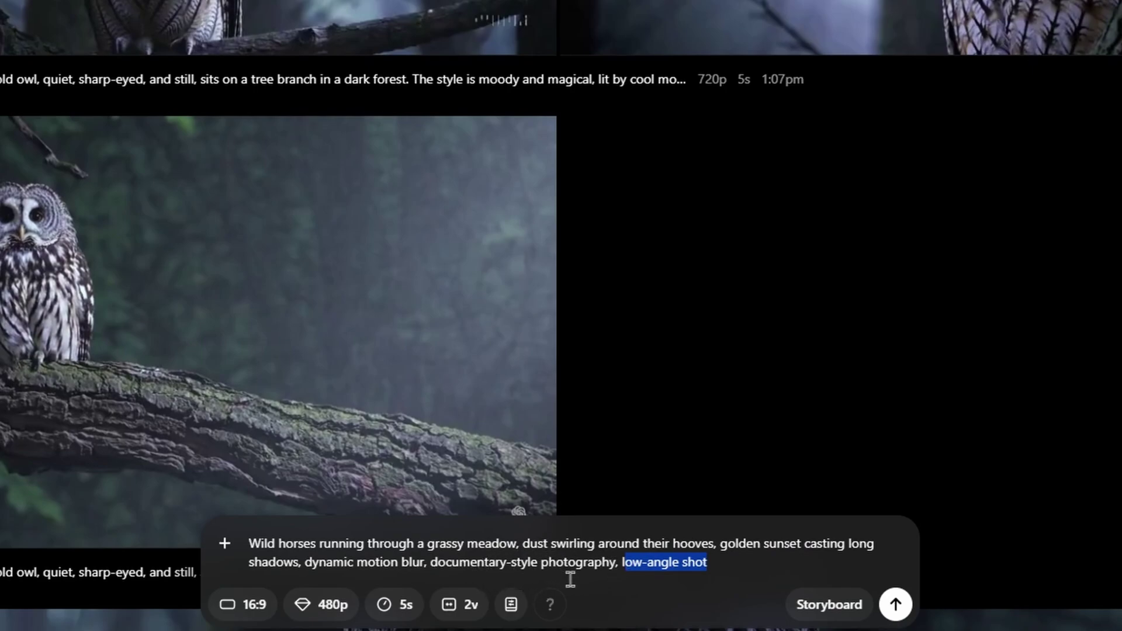
Step: Browse the library of existing clips but attach nothing to the prompt
click(223, 545)
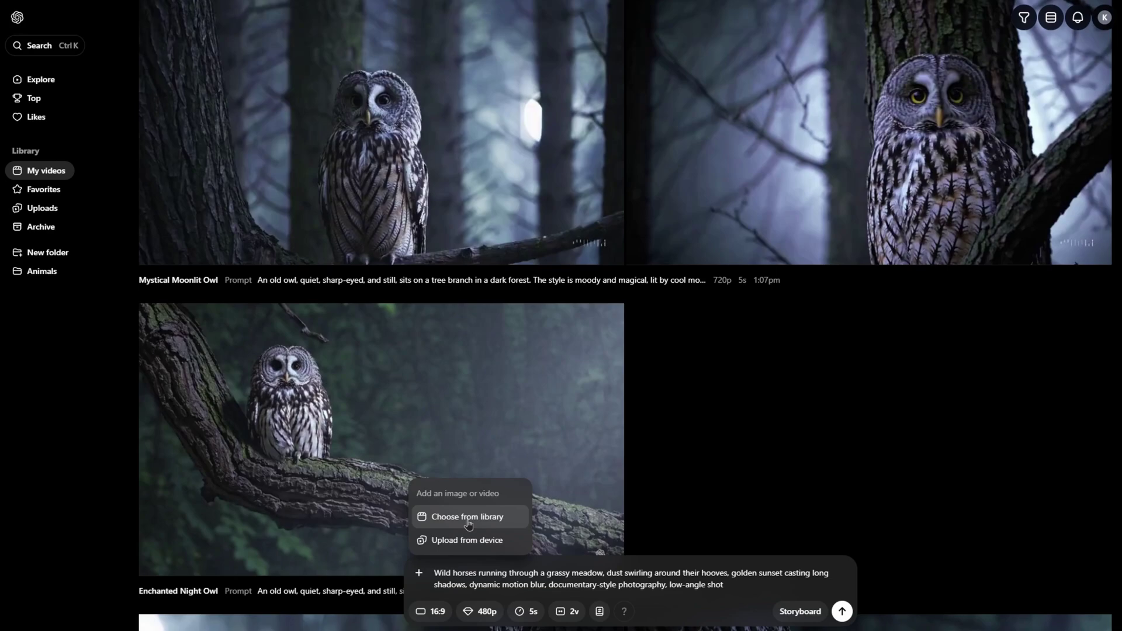
click(309, 454)
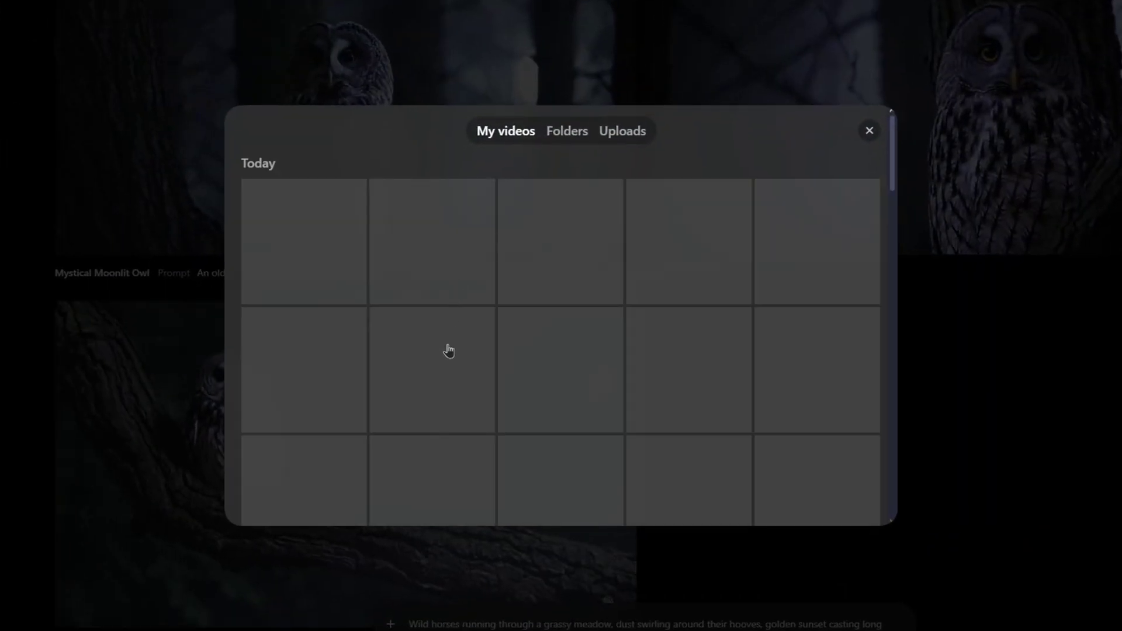
scroll(570, 320, down, 5)
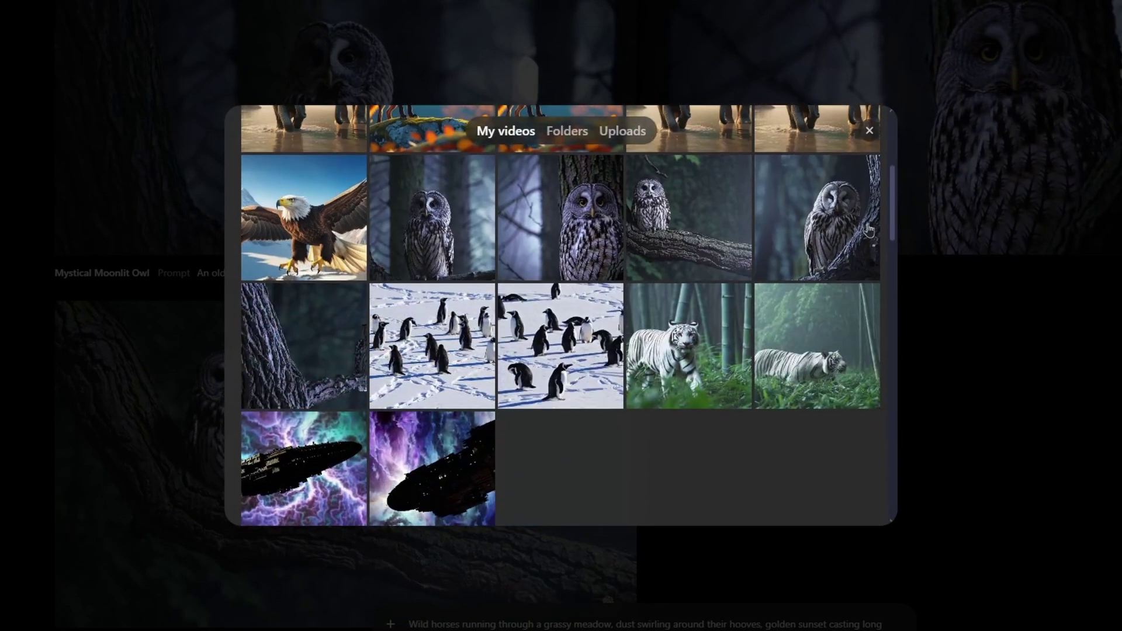
click(869, 130)
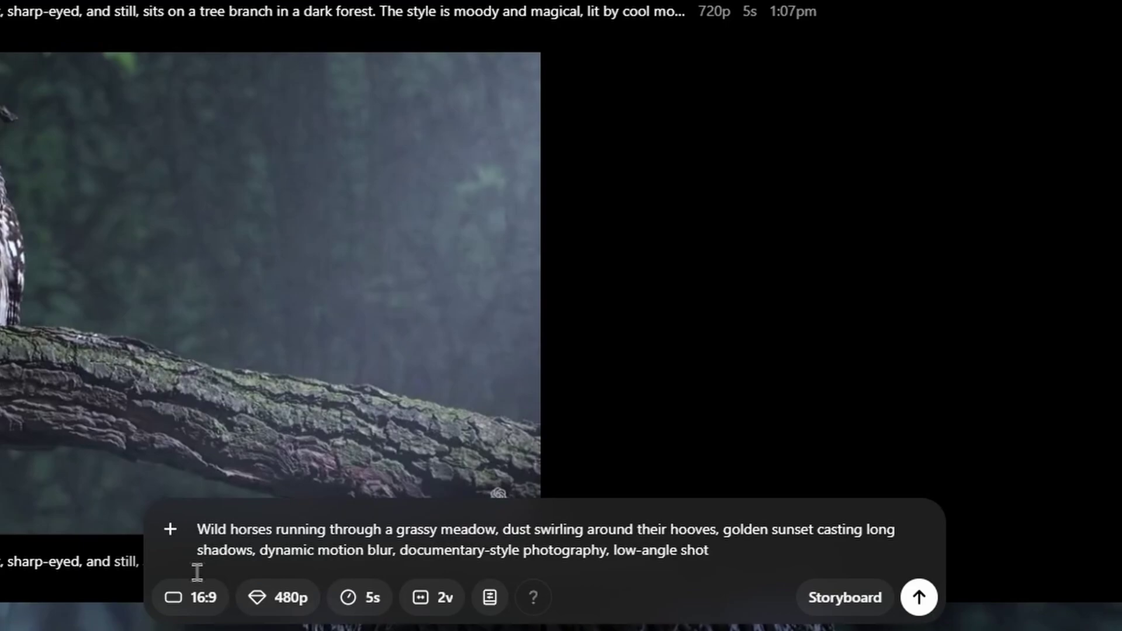
Step: Keep 16:9, 480p, 5 seconds, 2 variations and no preset, and generate the video
click(198, 606)
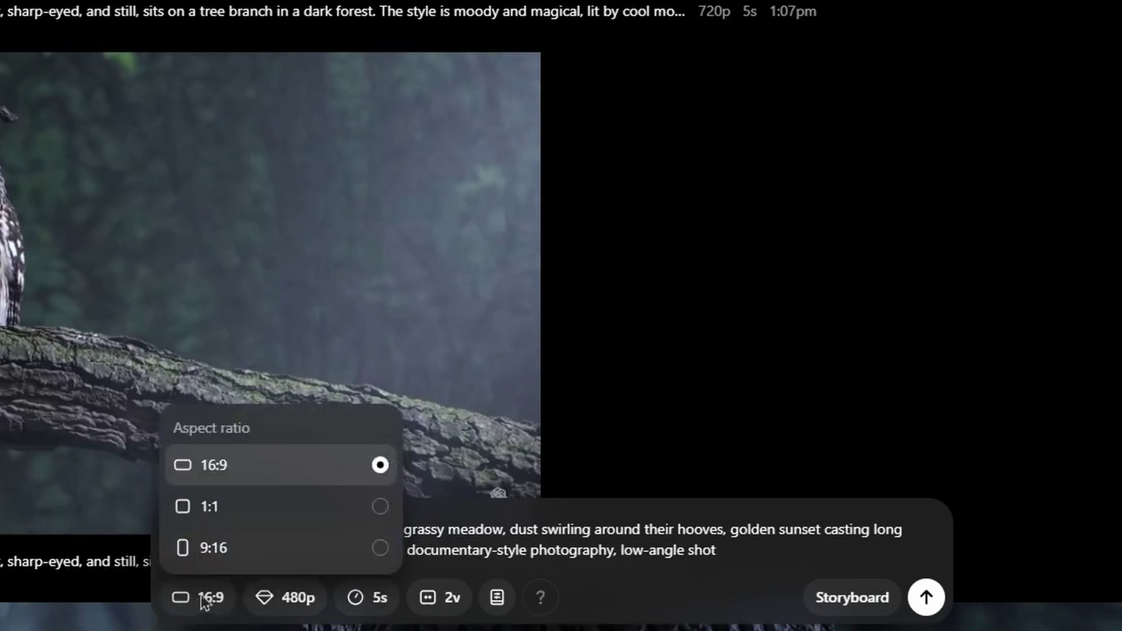
click(271, 606)
click(270, 606)
click(383, 609)
click(383, 609)
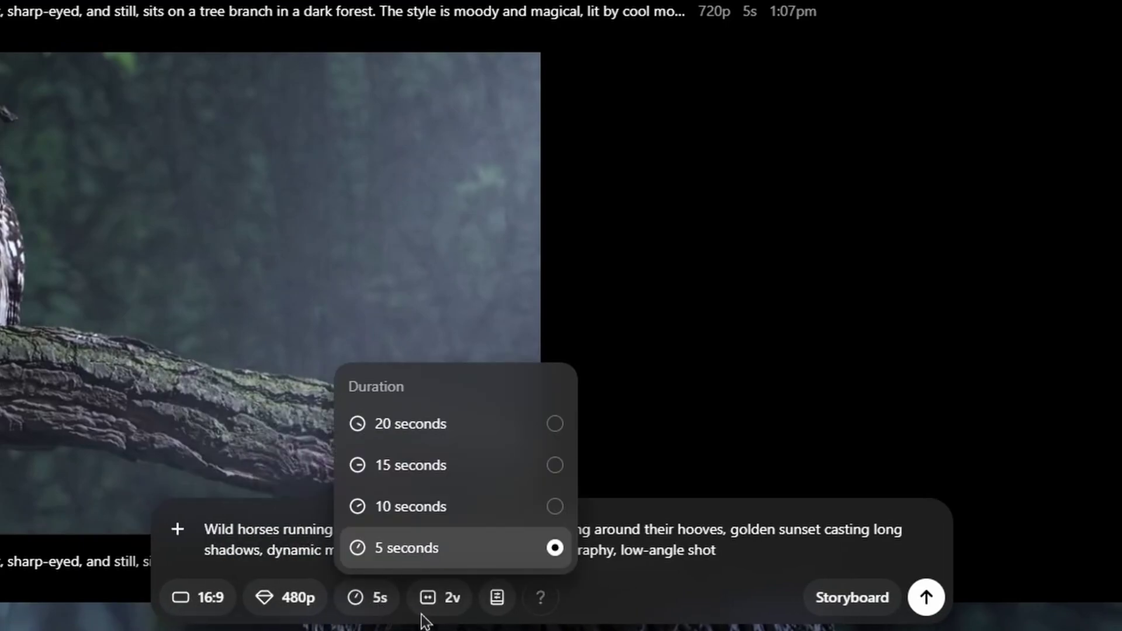
click(442, 603)
click(446, 607)
click(446, 607)
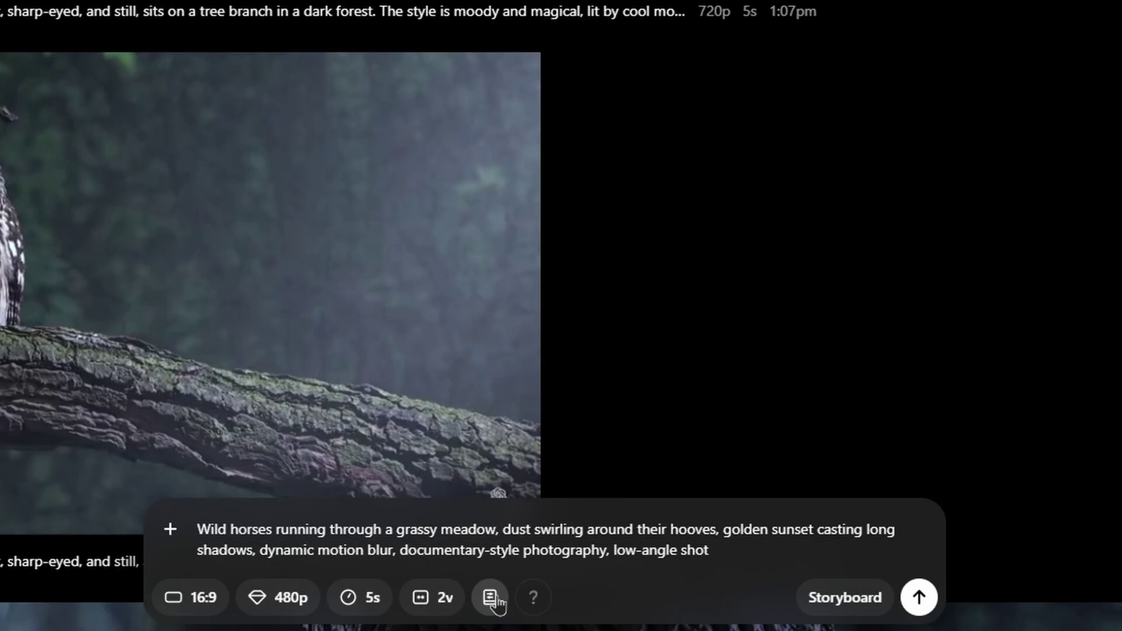
click(497, 598)
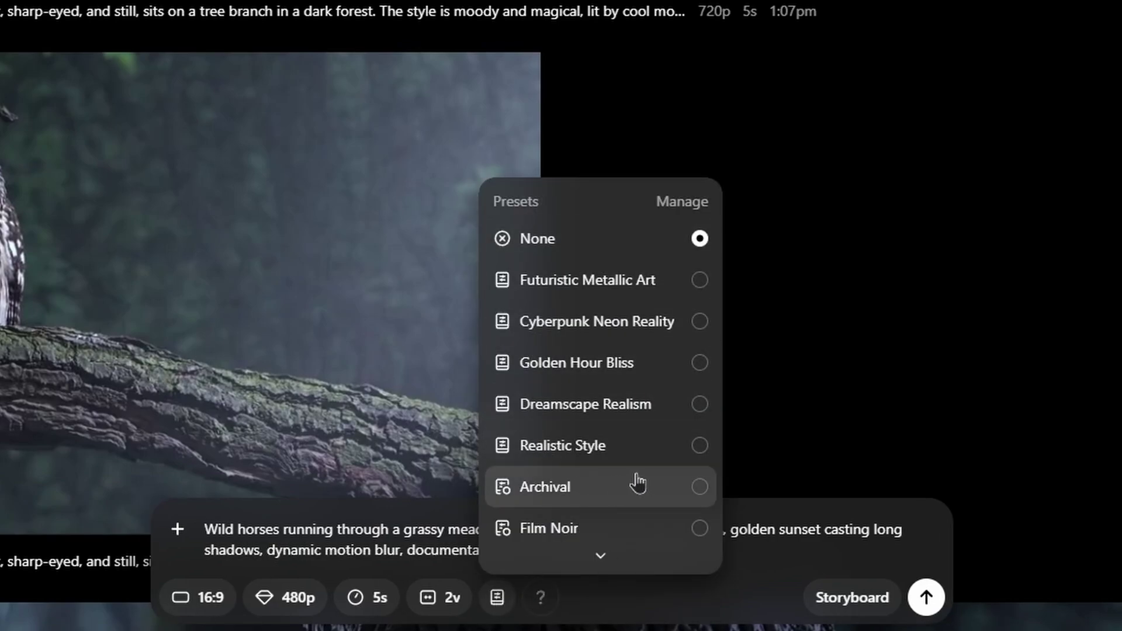
scroll(585, 526, down, 1)
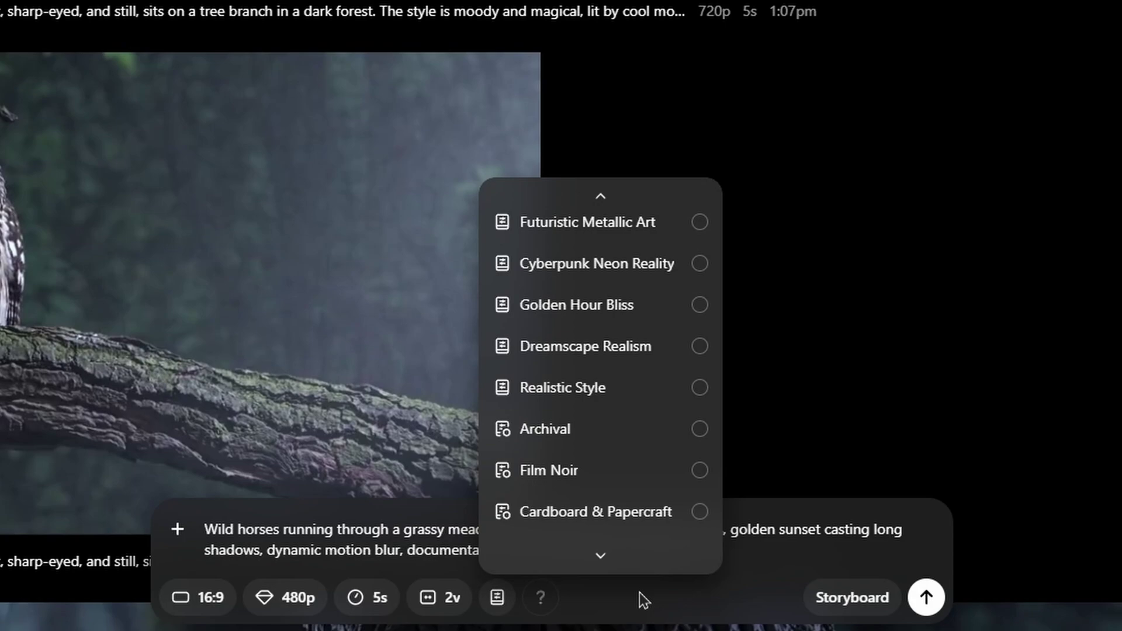
click(716, 594)
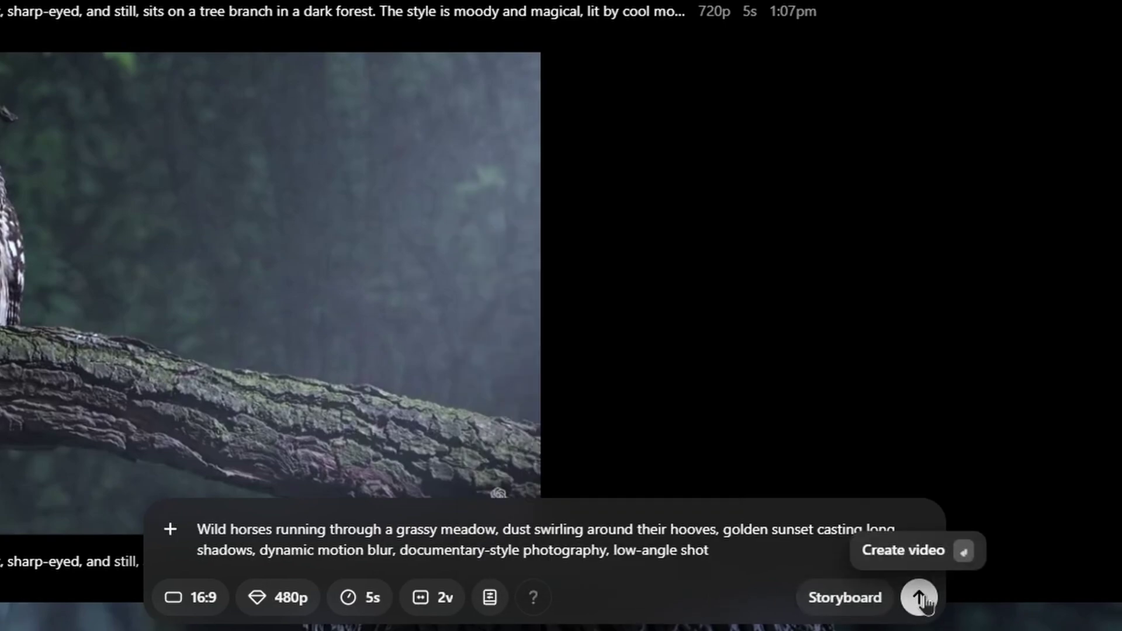
click(920, 598)
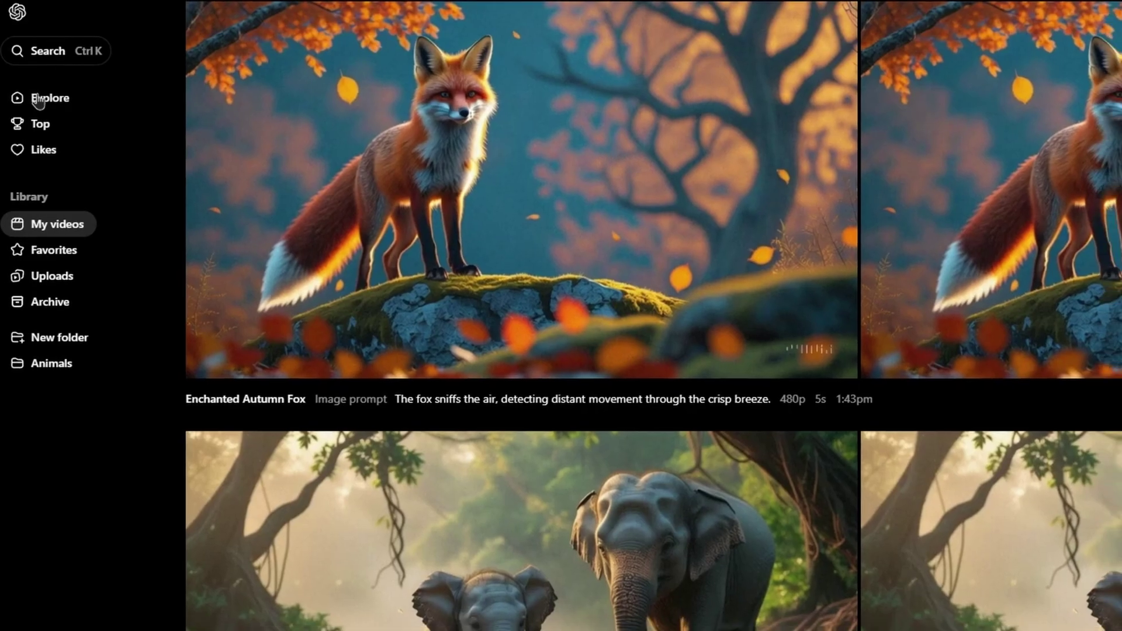
Step: Look through the Explore, Top and Likes feeds, then go back to My videos for the horse clips
click(39, 101)
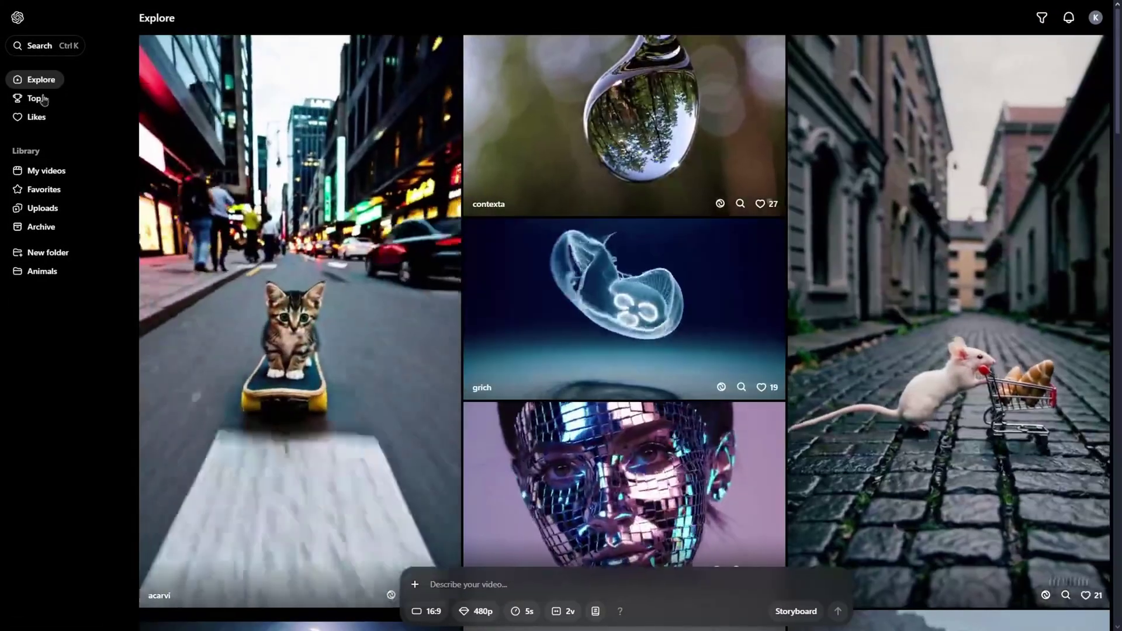
click(43, 101)
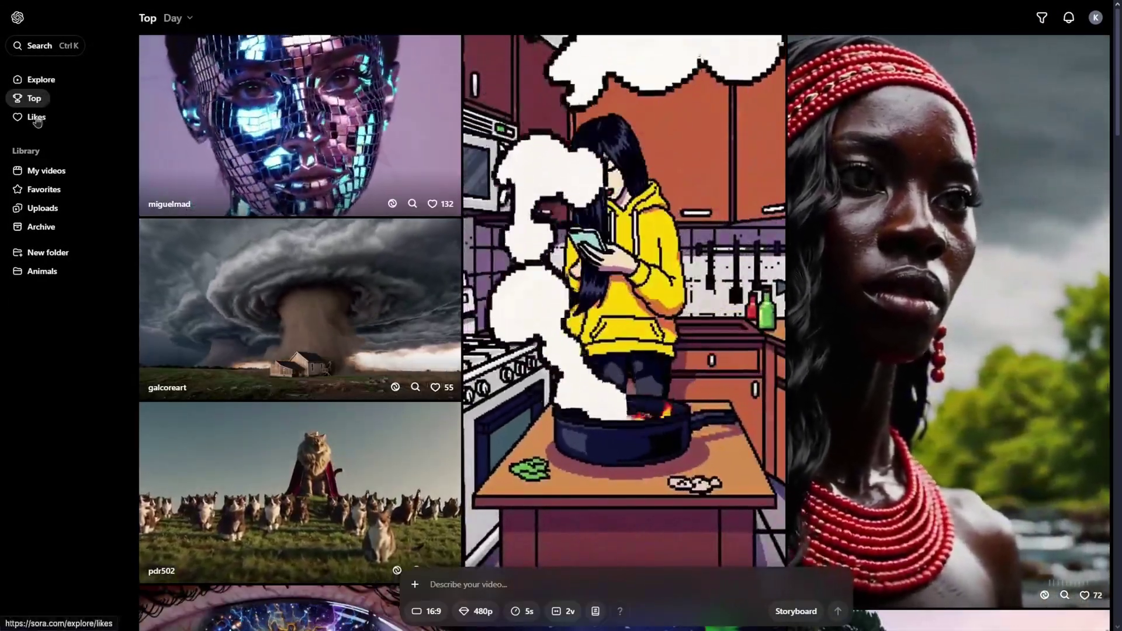
click(36, 120)
click(47, 174)
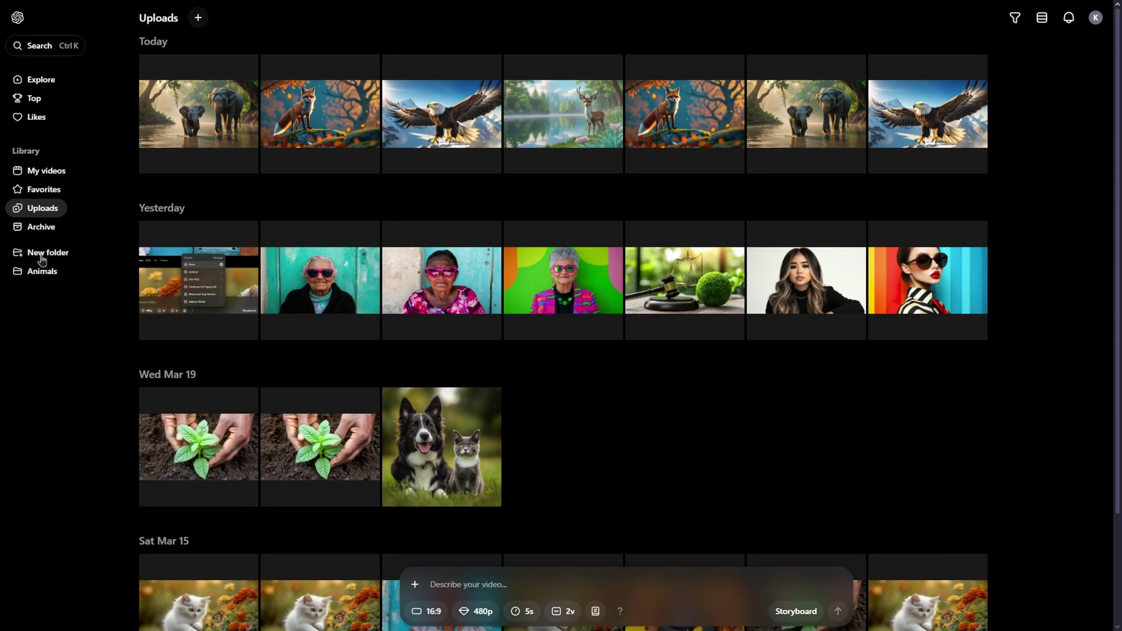
click(46, 171)
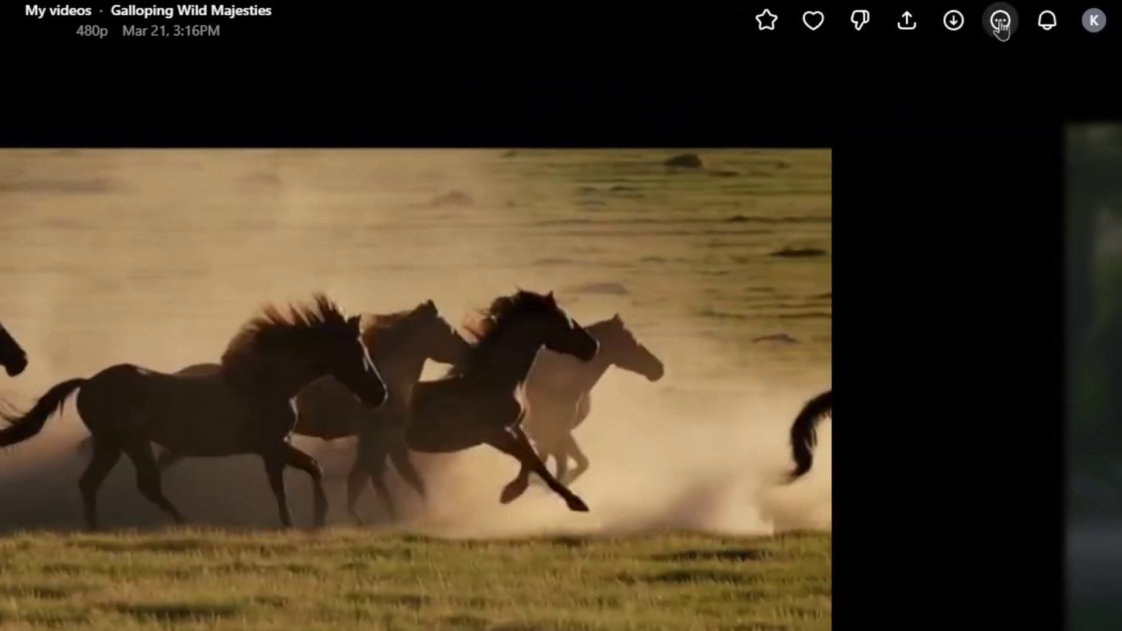
Step: Inspect the horse video's extra options and its prompt editor, closing both without changes
click(1000, 24)
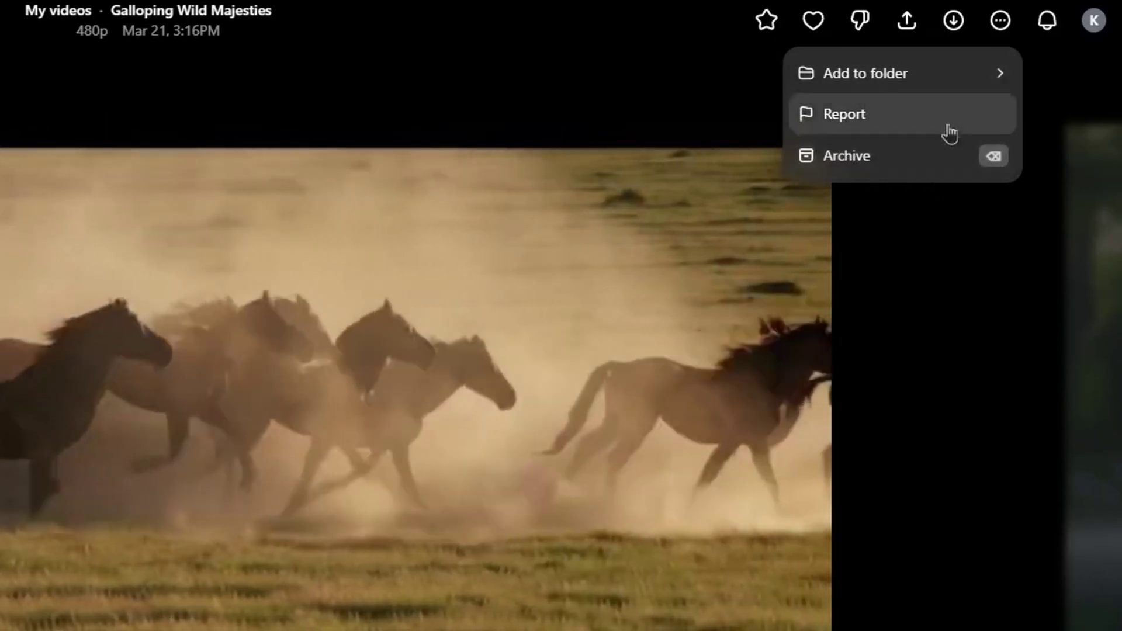
key(Escape)
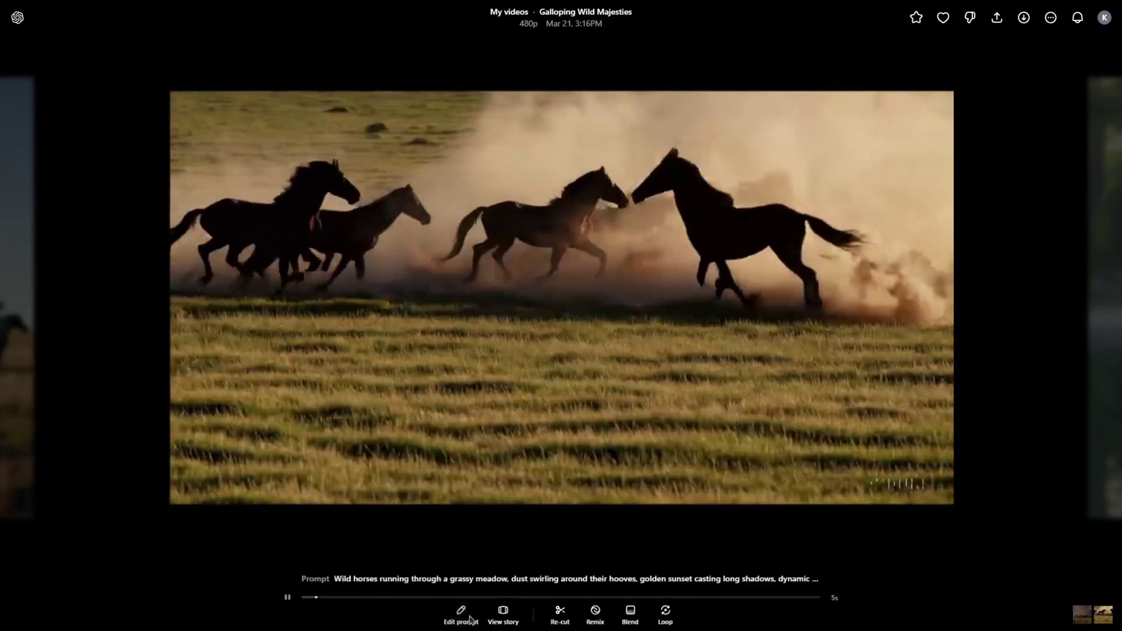
click(461, 614)
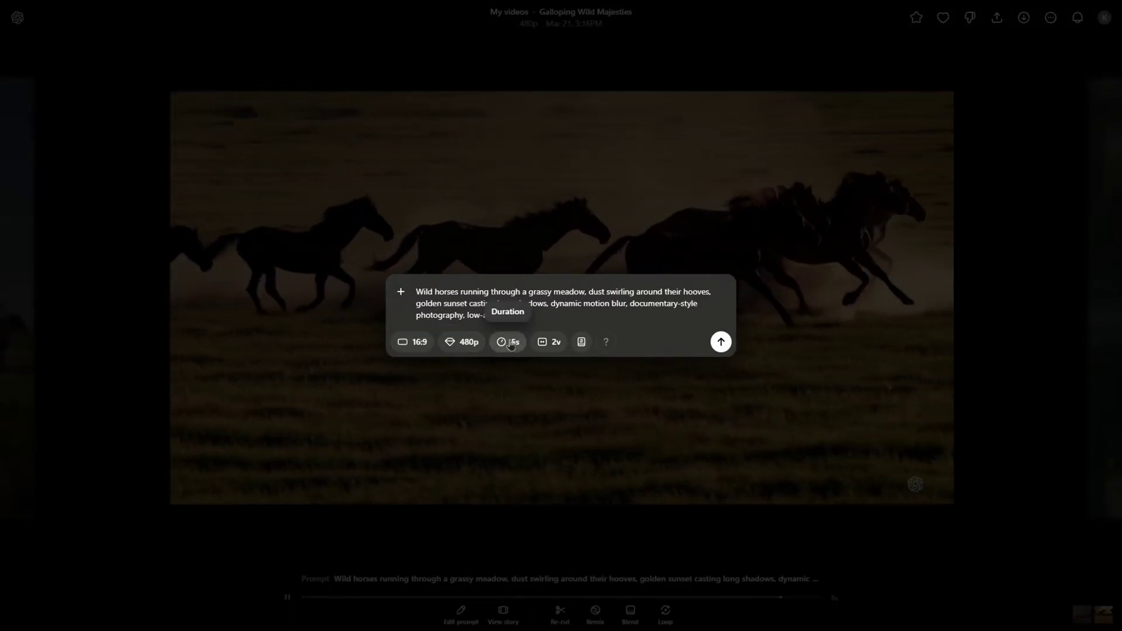
click(528, 438)
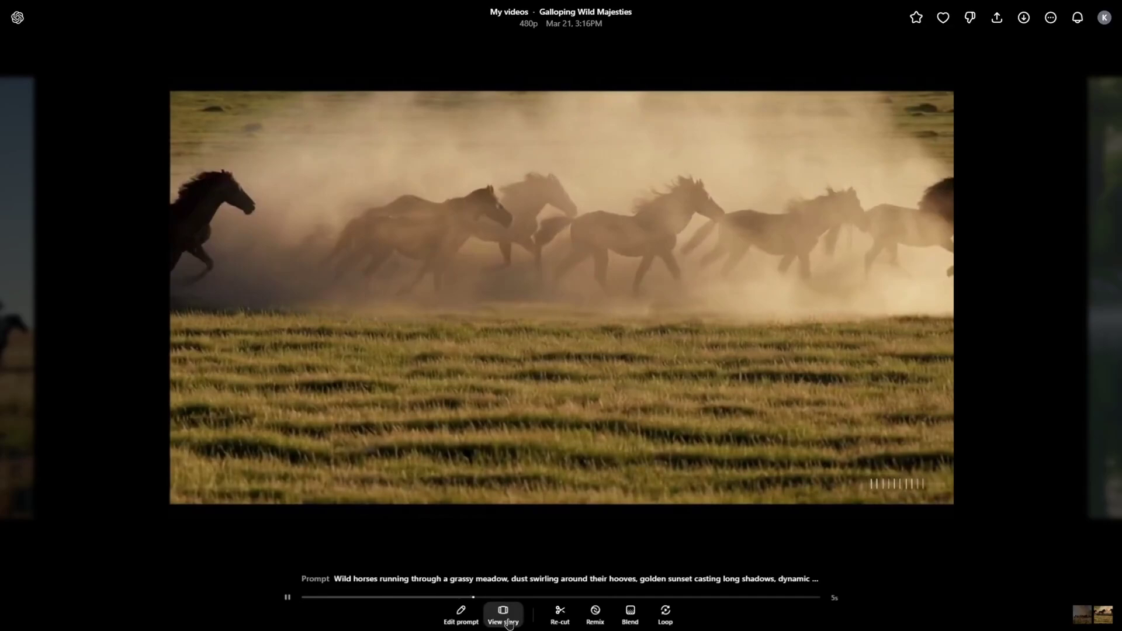
Step: In the storyboard, insert a scene at 02.00, move the dust-cloud scene to 04.00, and add media to scene 2
click(504, 615)
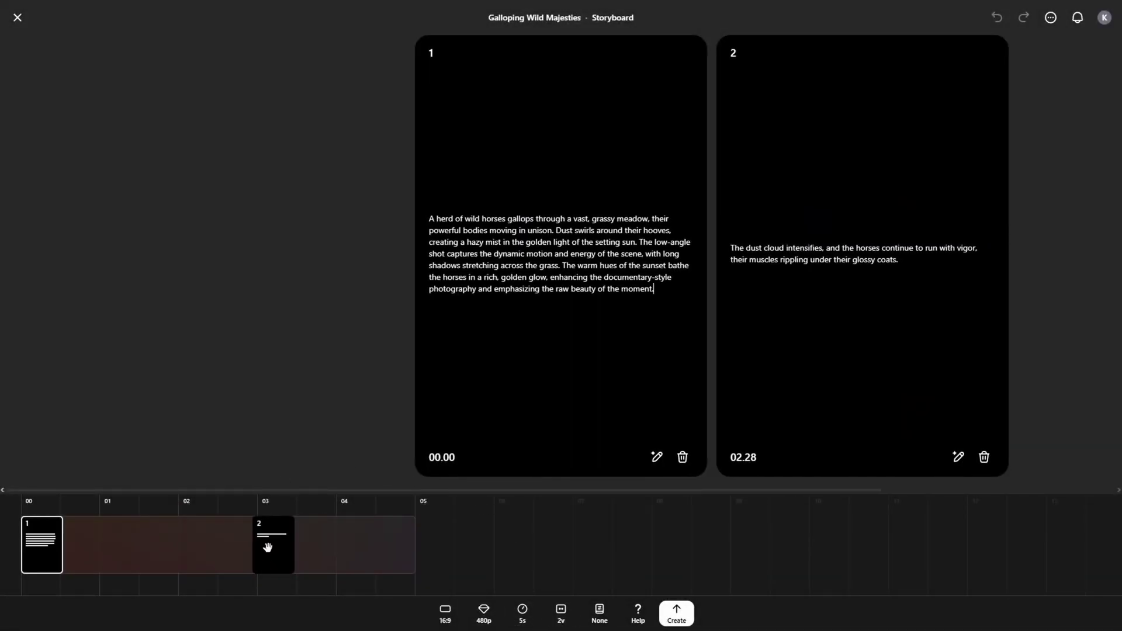
click(167, 553)
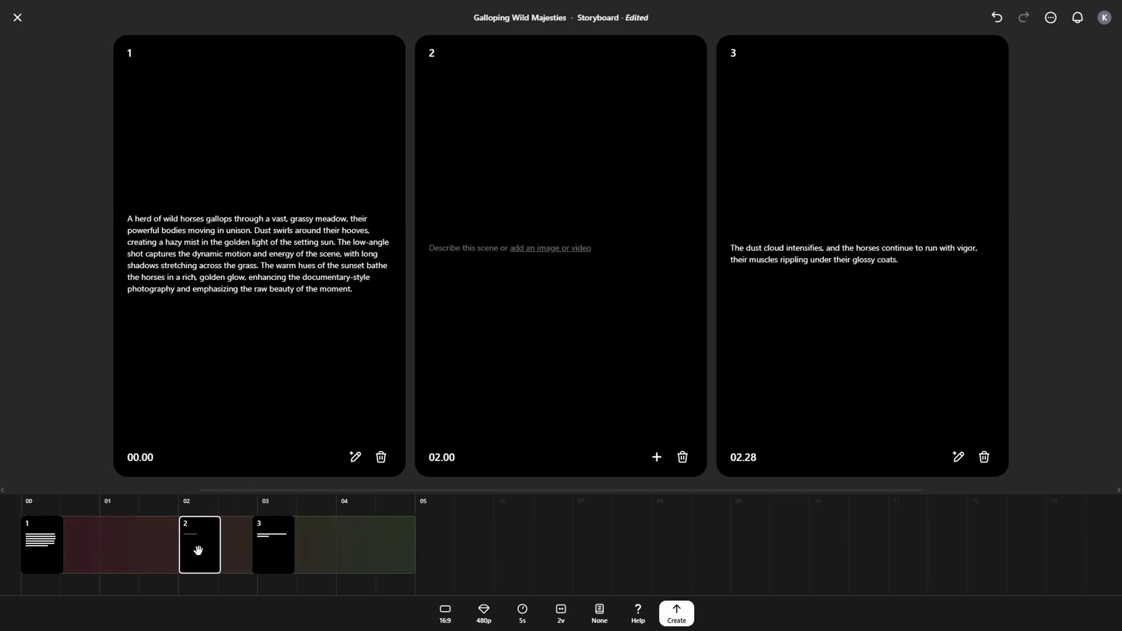
drag(270, 550, 345, 553)
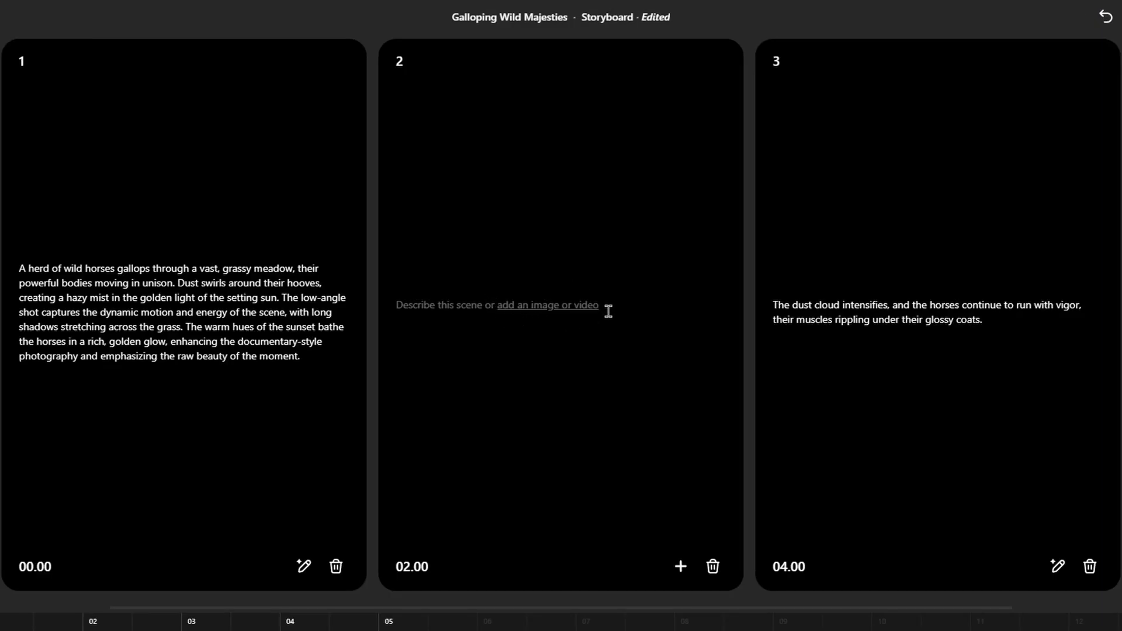
click(551, 306)
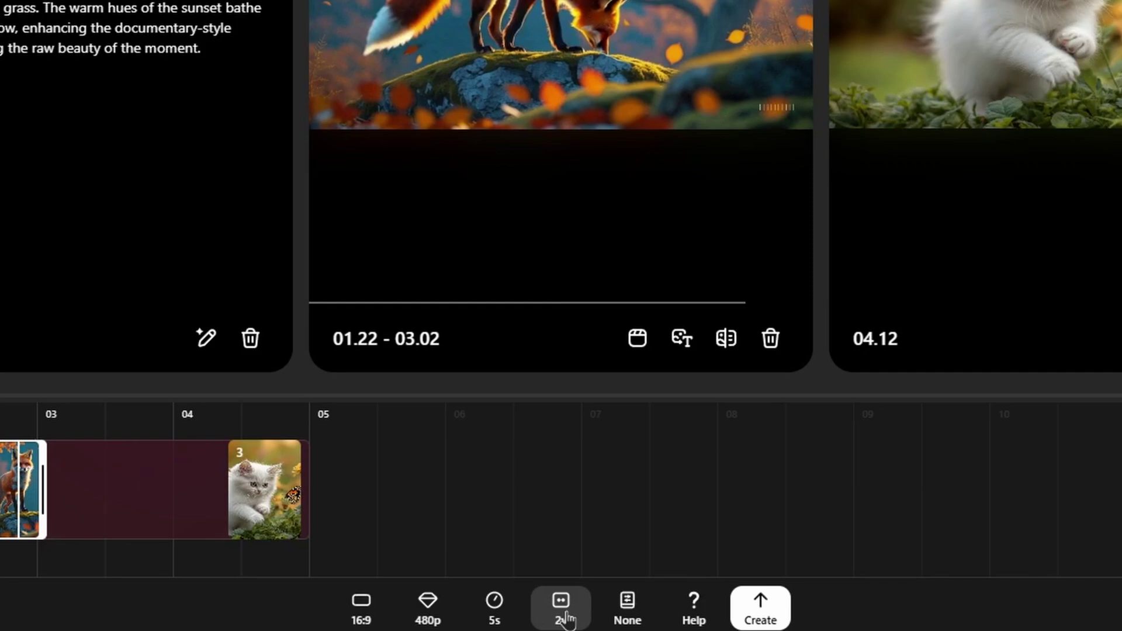
Step: Generate the storyboard as a single 1v variation and check recent projects
click(561, 605)
click(611, 553)
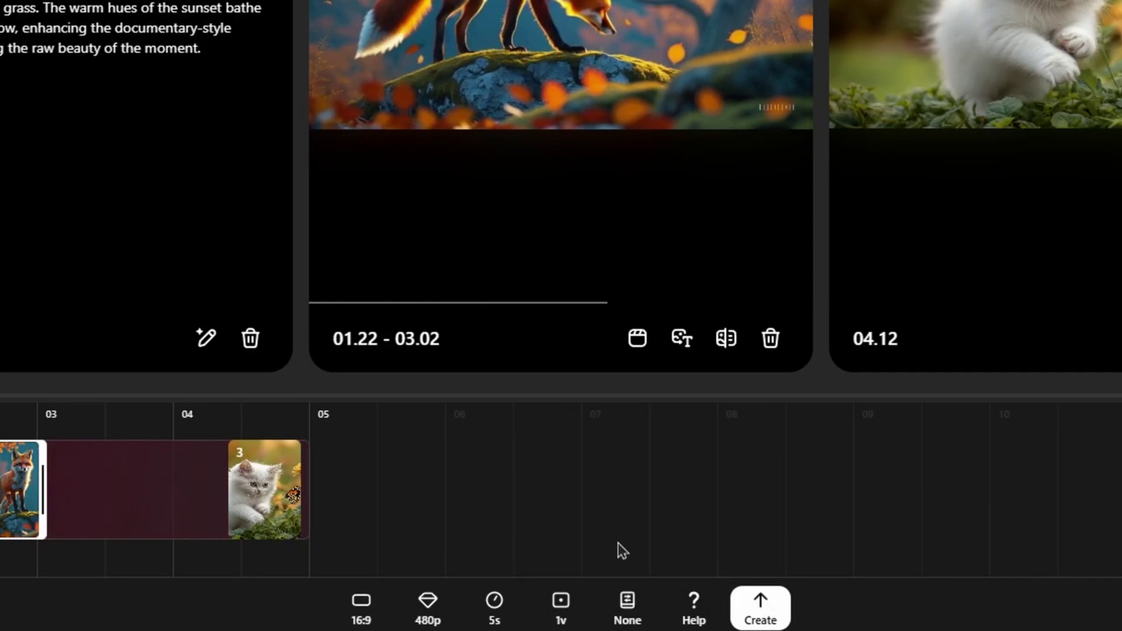
click(769, 610)
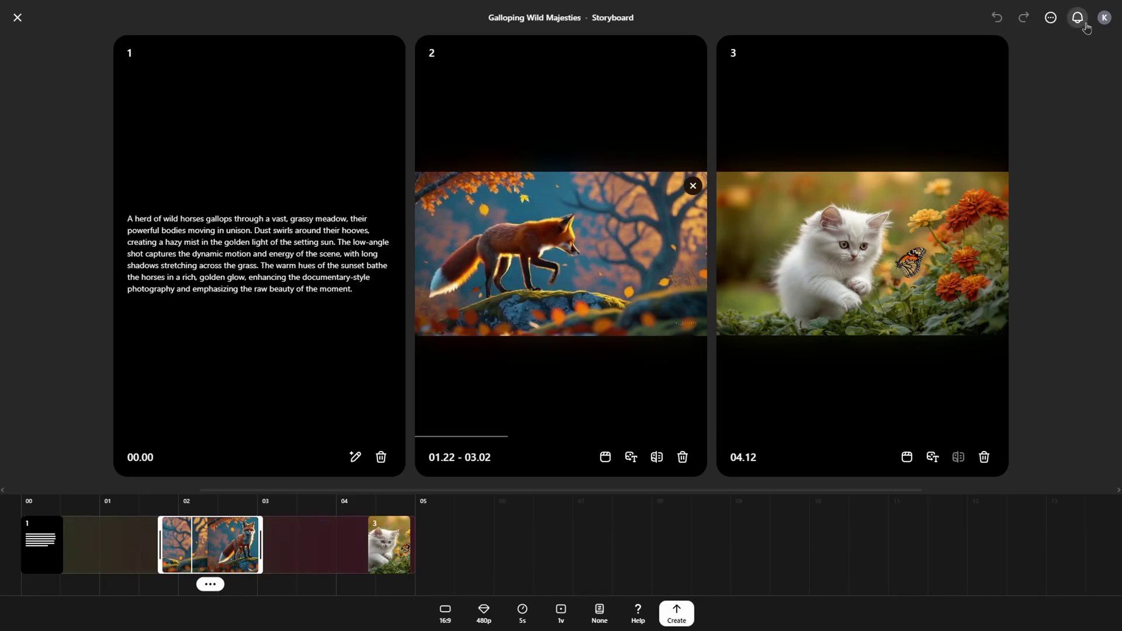
click(1075, 19)
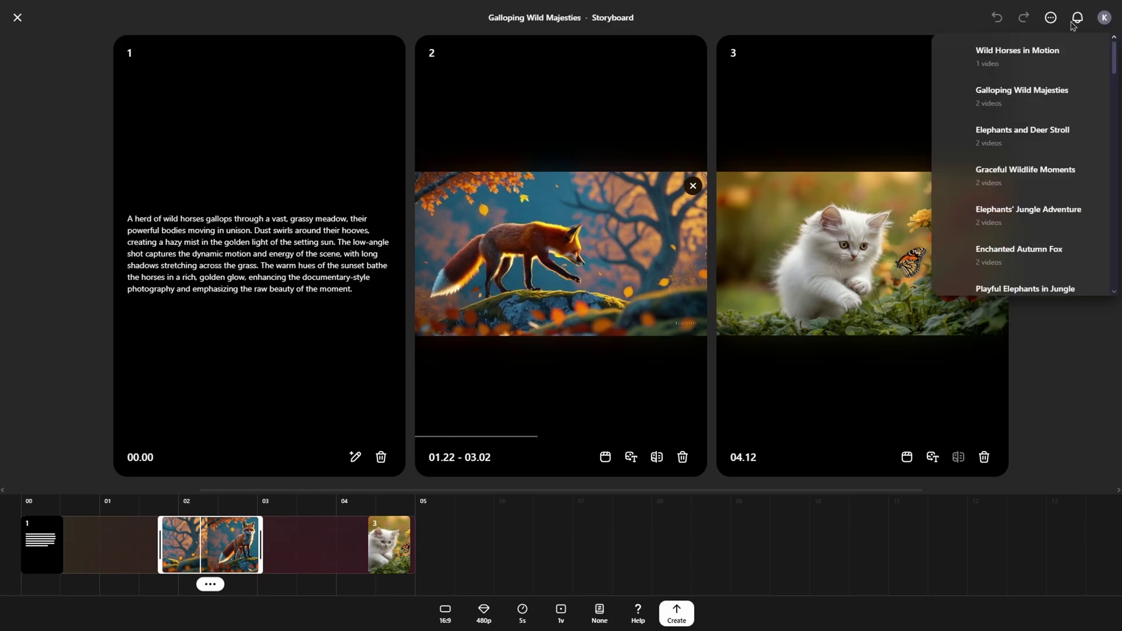
Step: Re-cut the white tiger video, moving its clip later on the timeline and splitting it at 03.18
click(1029, 63)
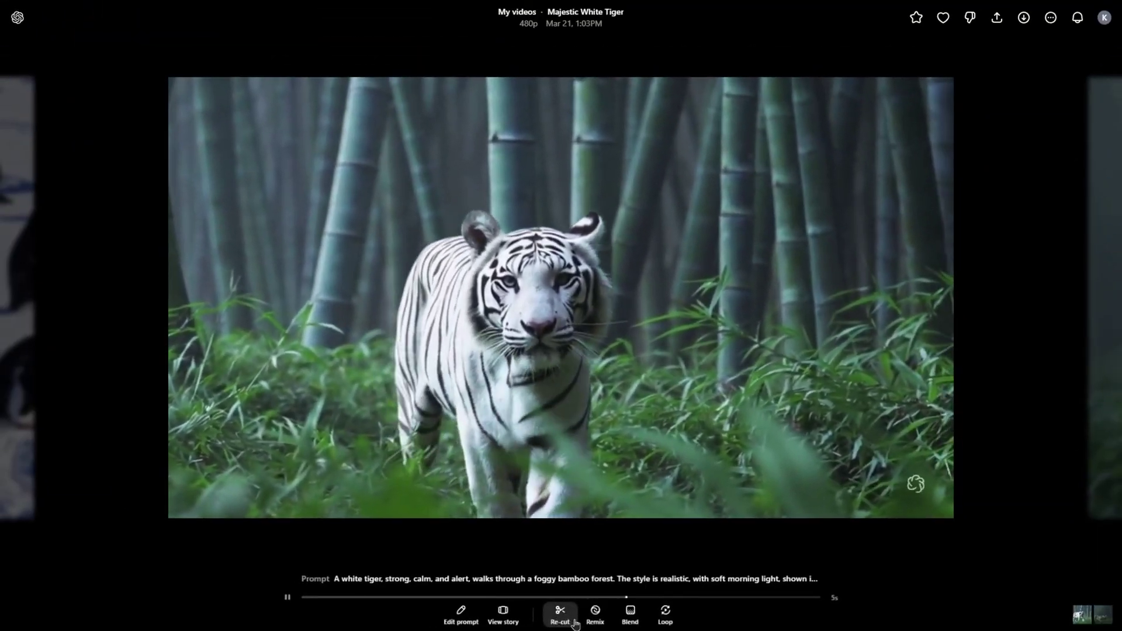
click(559, 605)
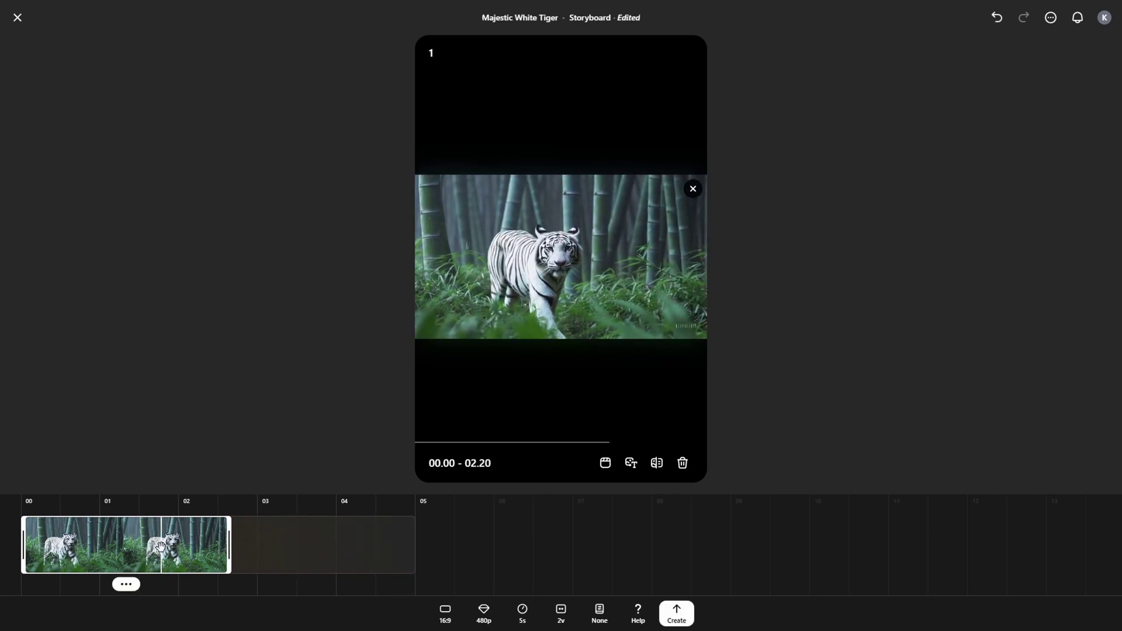
drag(159, 545, 367, 547)
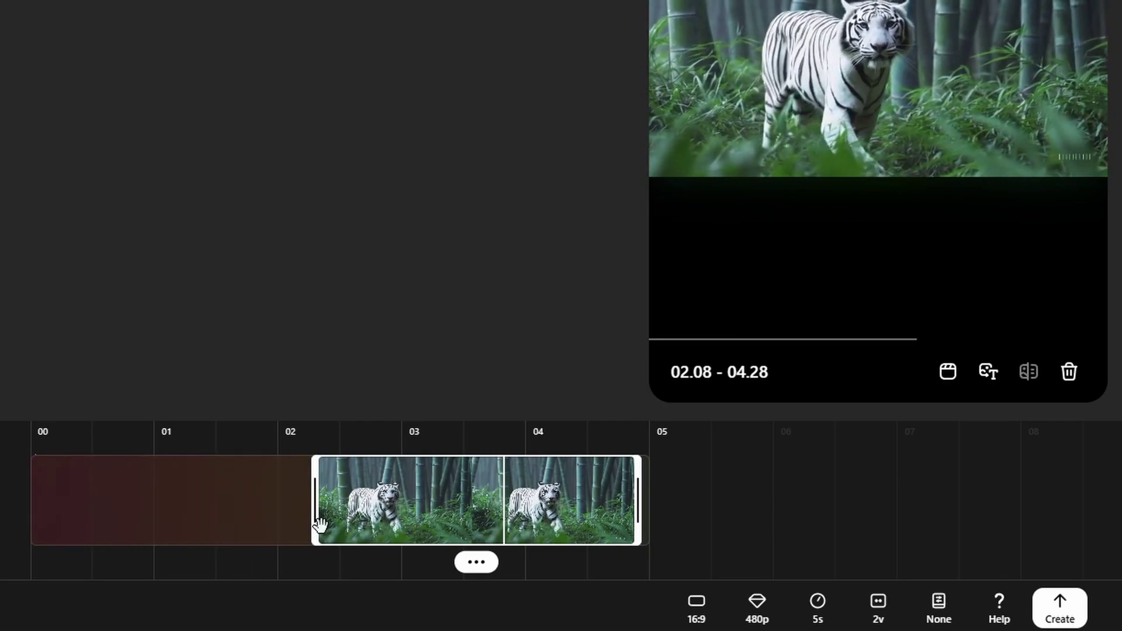
click(476, 563)
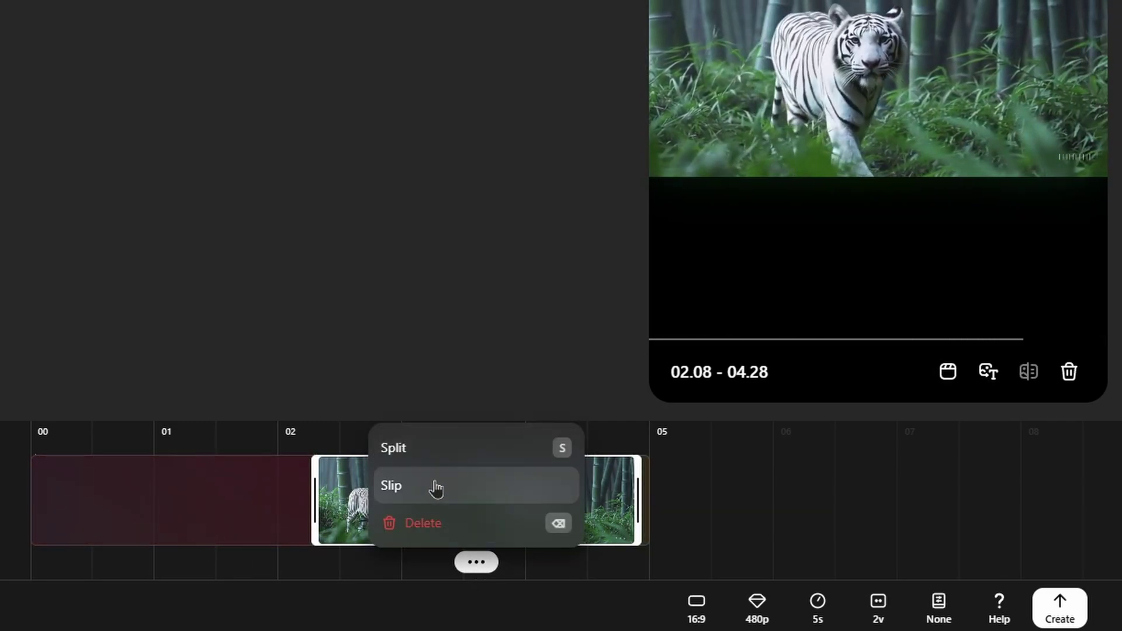
click(438, 450)
click(561, 563)
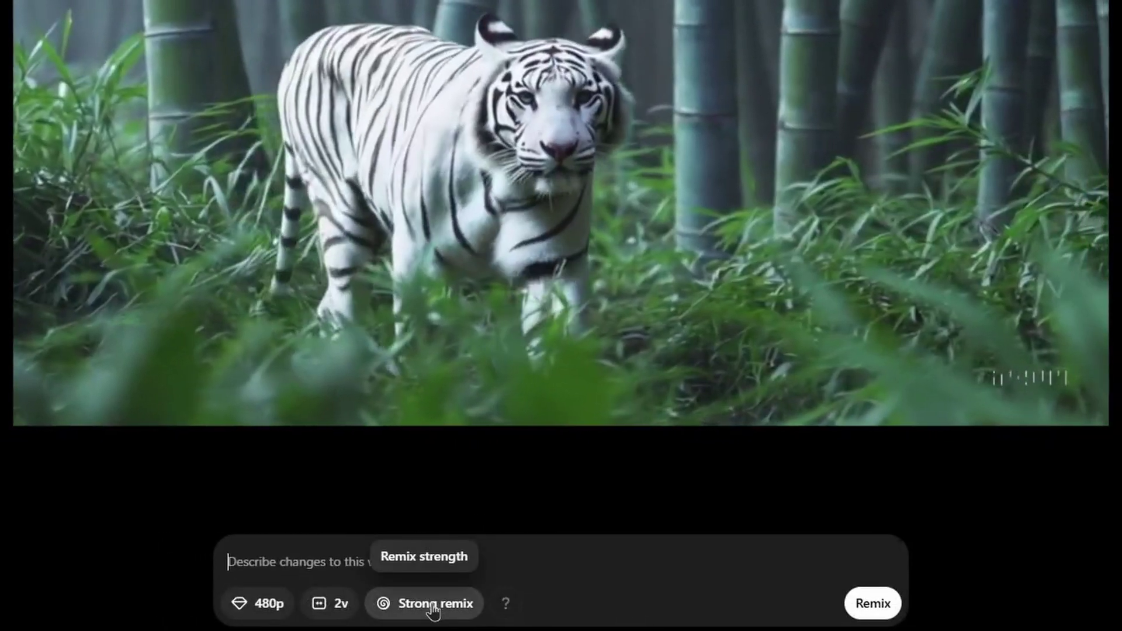
Step: Change the tiger remix strength from Strong to Mild and generate the remix
click(434, 606)
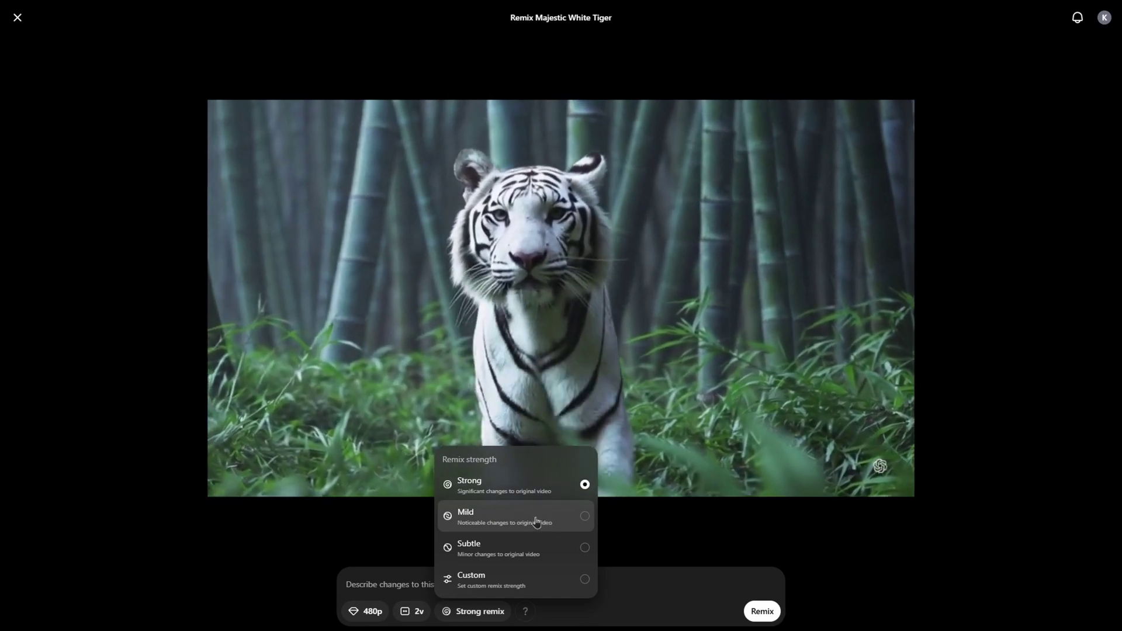
click(539, 519)
click(747, 611)
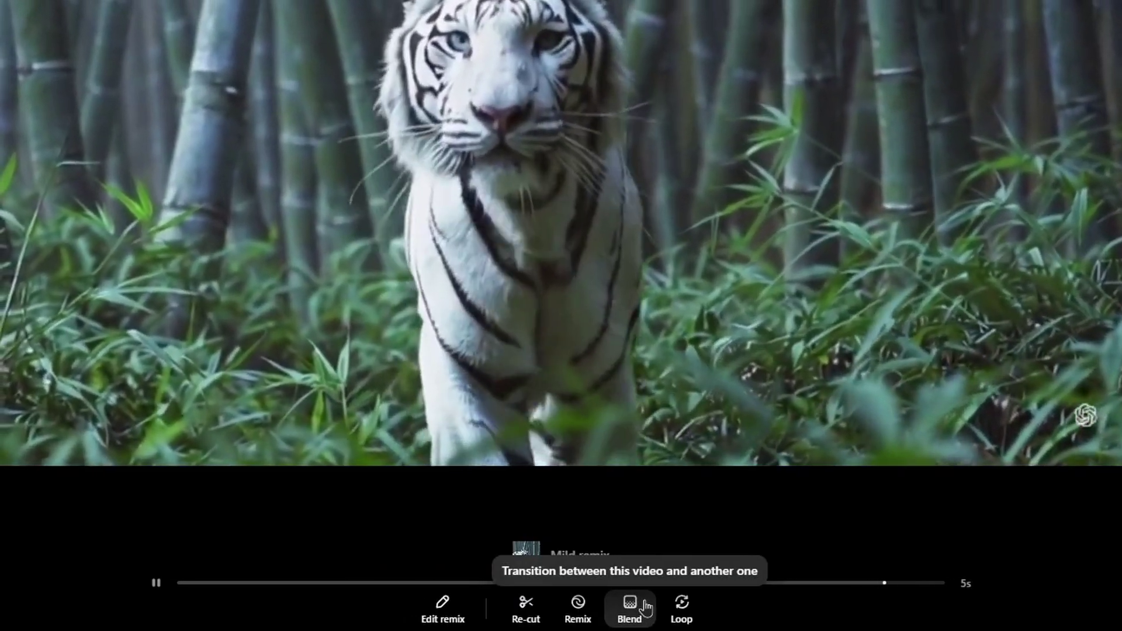
Step: Choose the third tiger video from the library as the blend partner
click(644, 608)
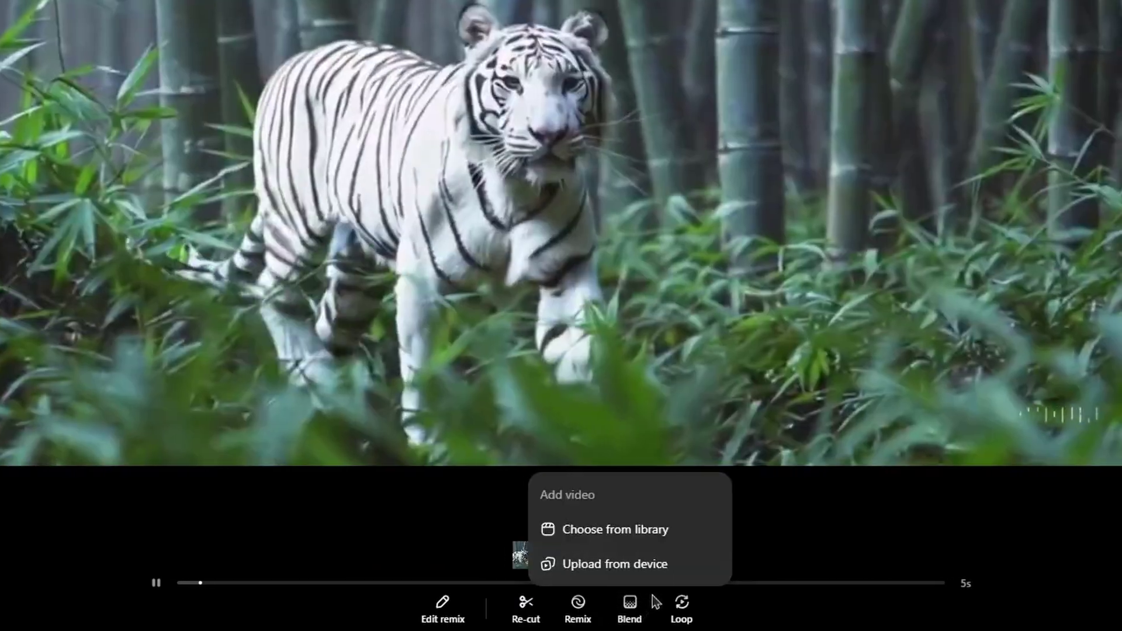
click(614, 528)
click(564, 363)
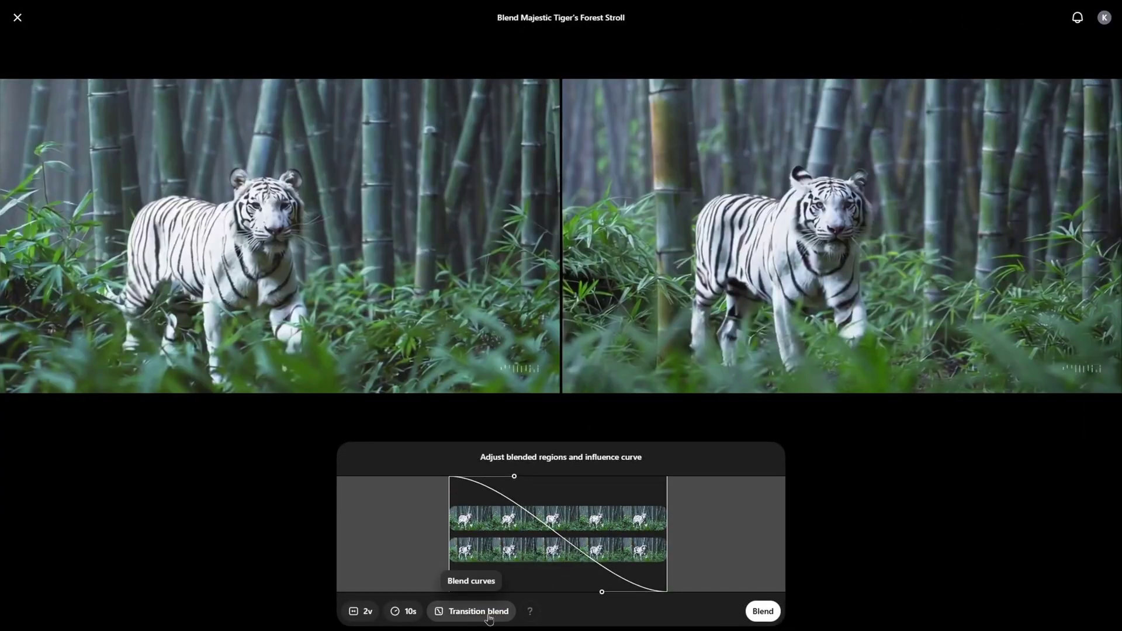
Step: Try a custom curve (0.26 to 0.71), then settle on the Mix curve and generate the blend
click(489, 618)
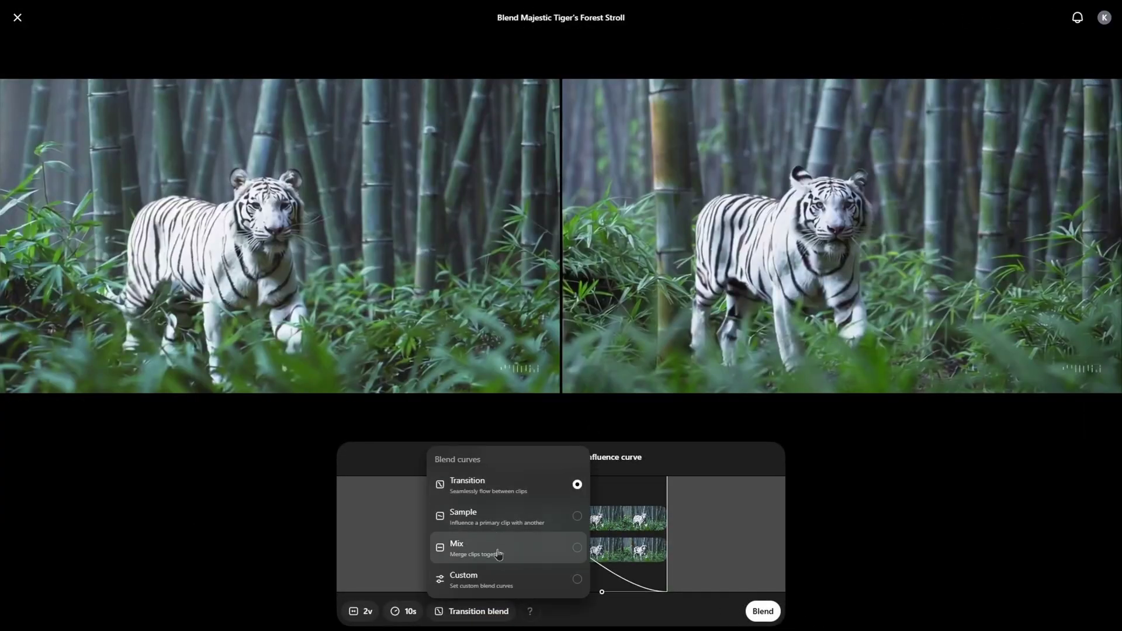
click(500, 579)
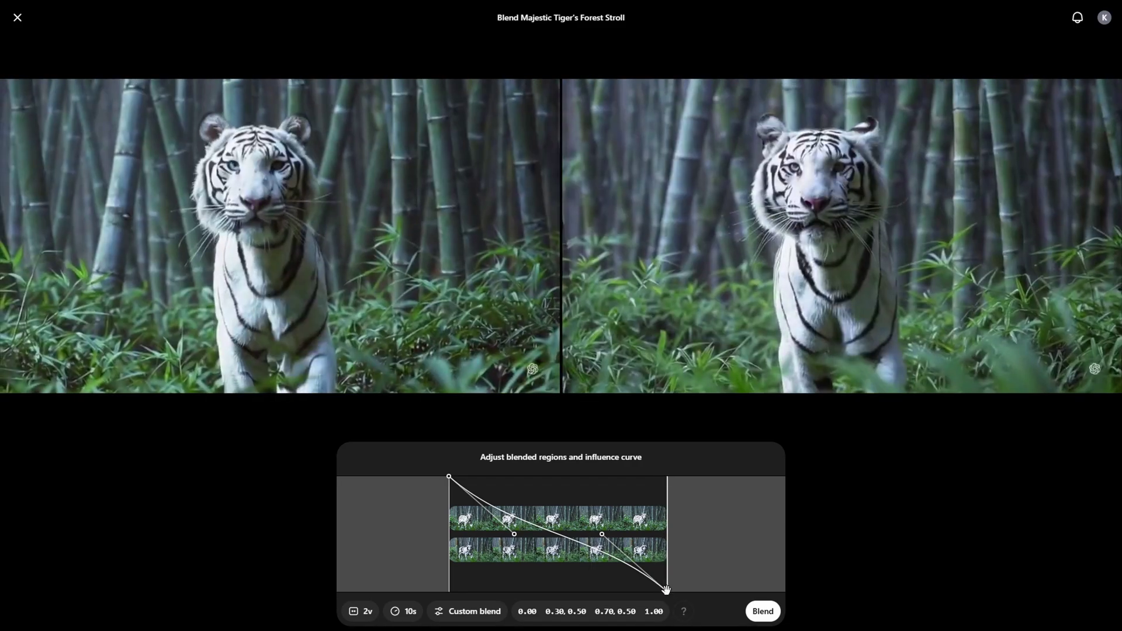
drag(666, 589, 668, 559)
drag(449, 474, 449, 507)
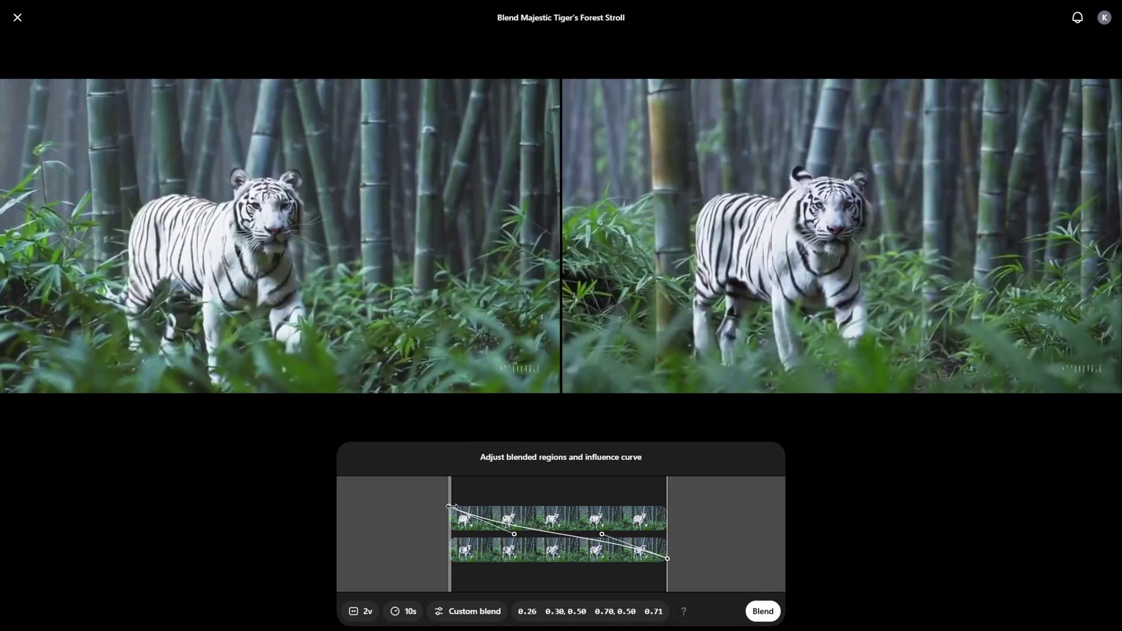
click(485, 611)
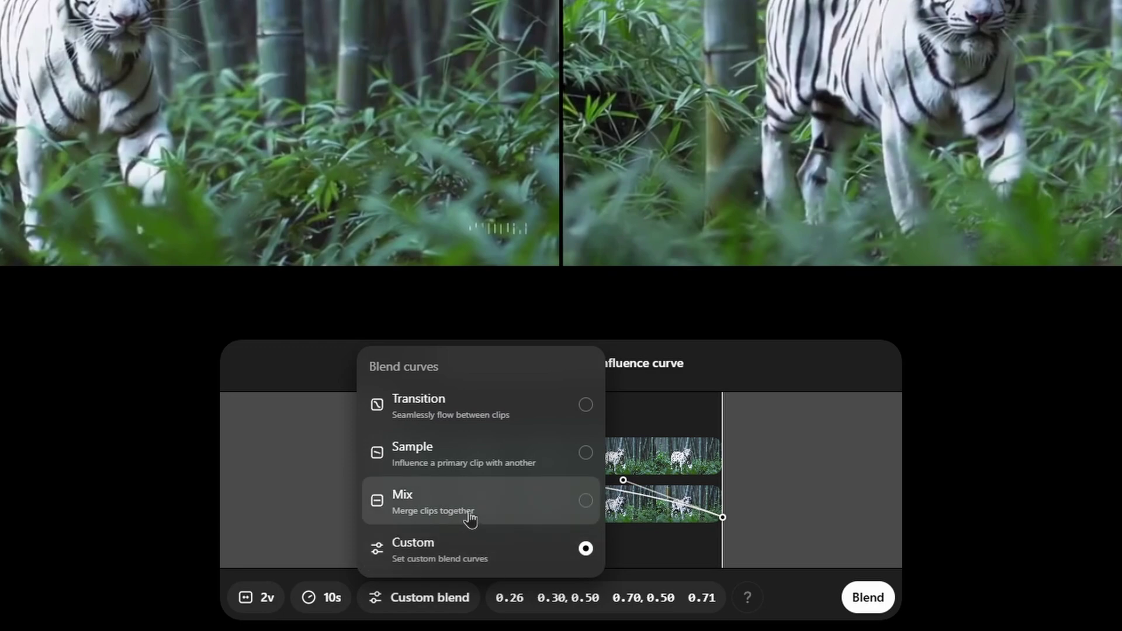
click(471, 520)
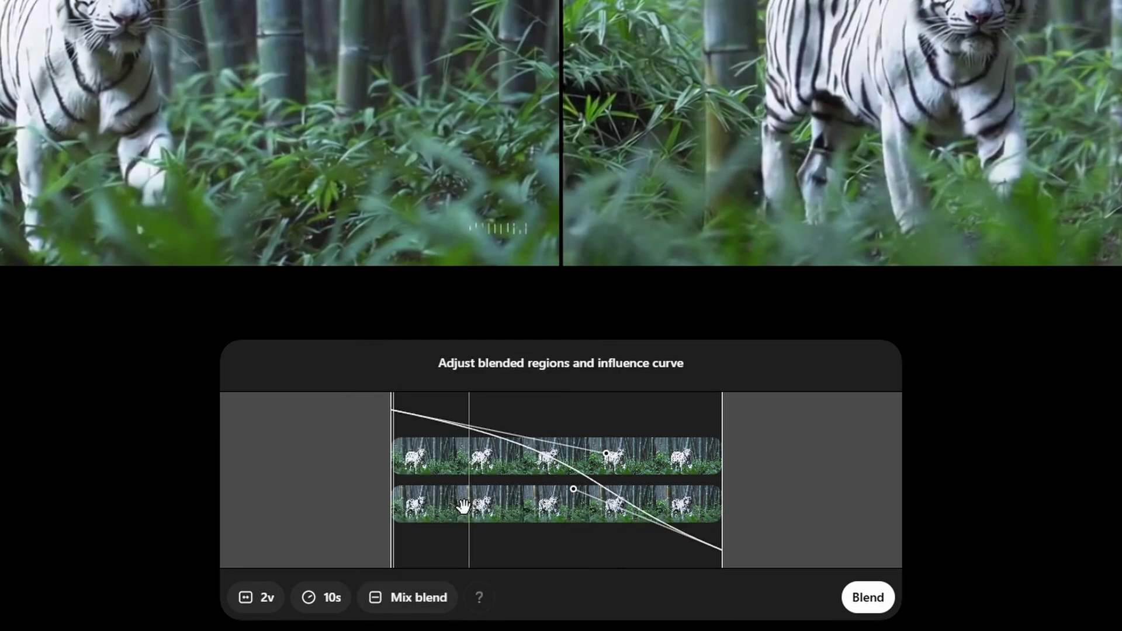
click(405, 602)
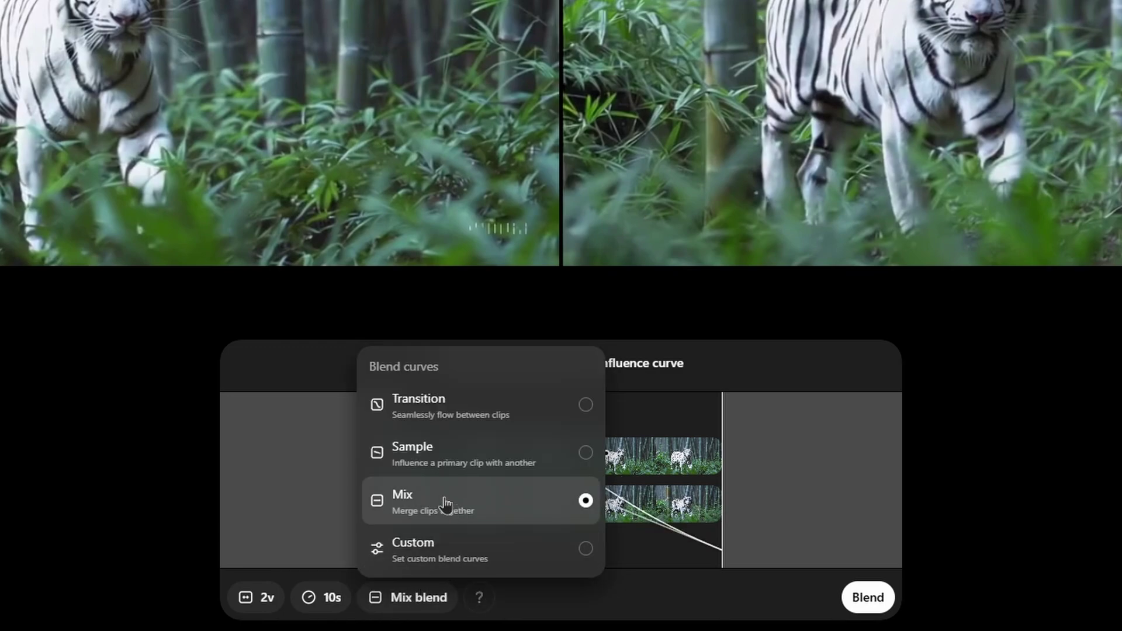
click(496, 519)
click(877, 611)
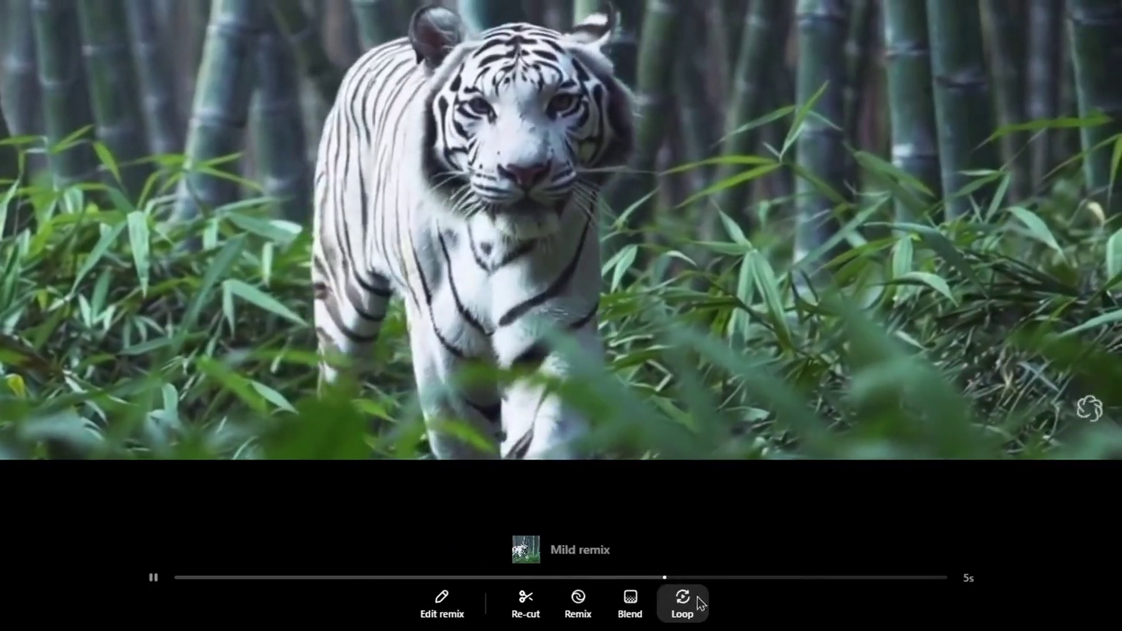
Step: Set up a Short loop of the tiger video with the looped section trimmed to 4s
click(688, 602)
click(461, 602)
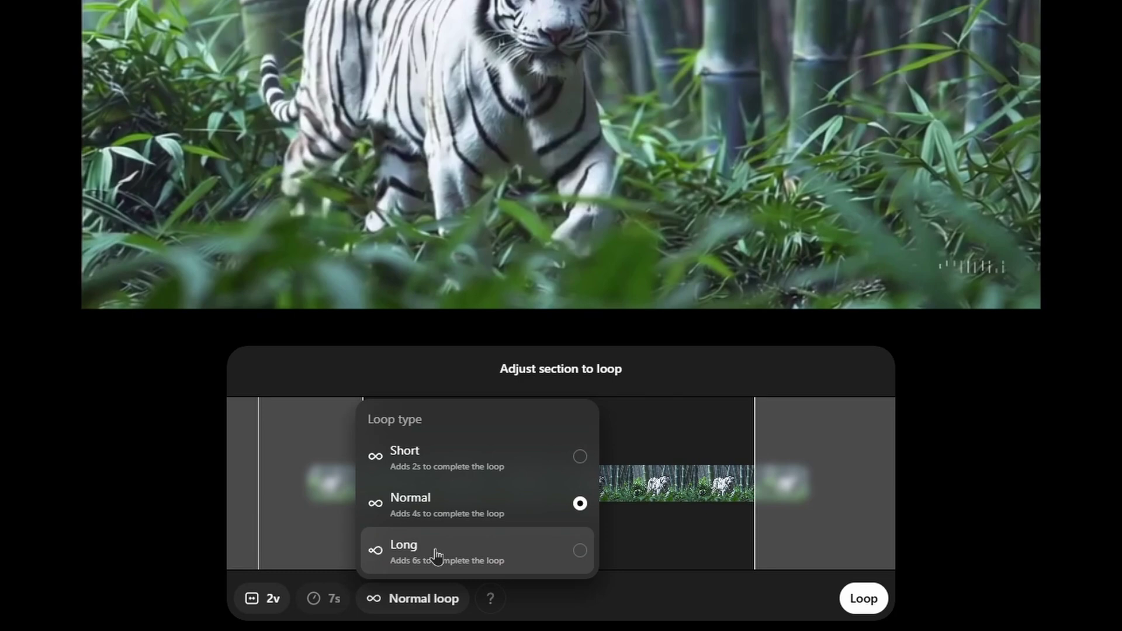
click(443, 466)
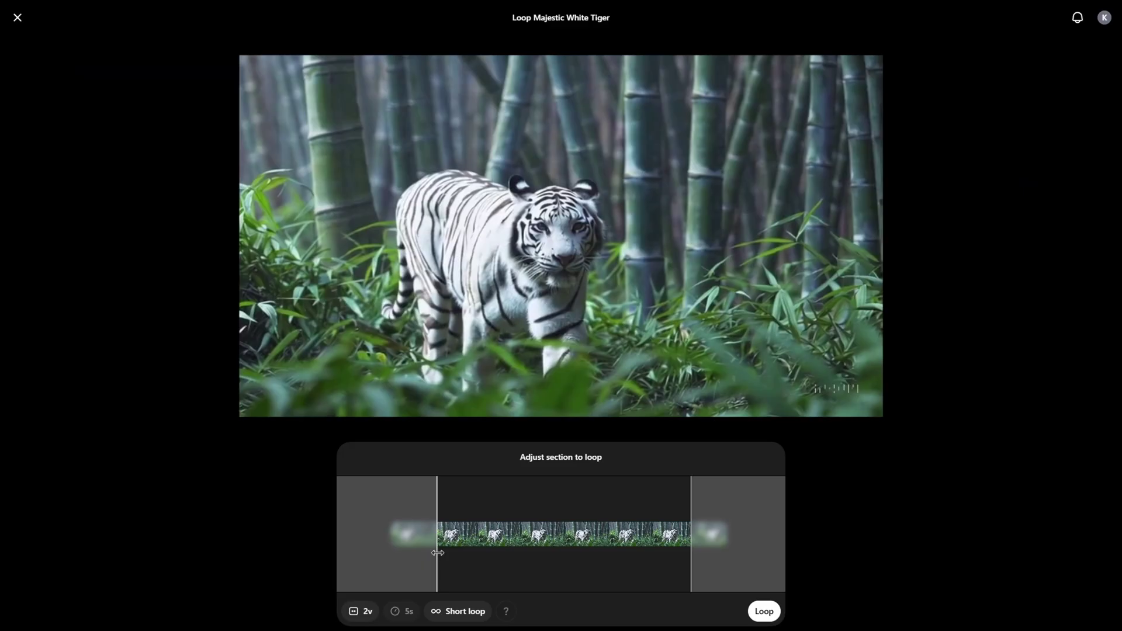
drag(438, 553, 555, 561)
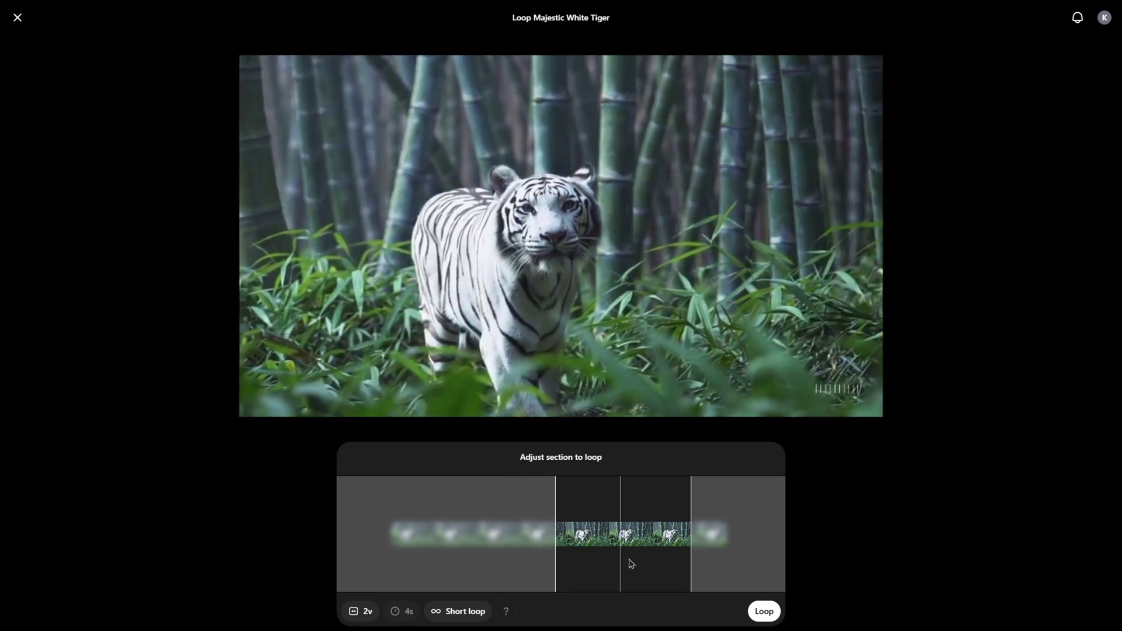